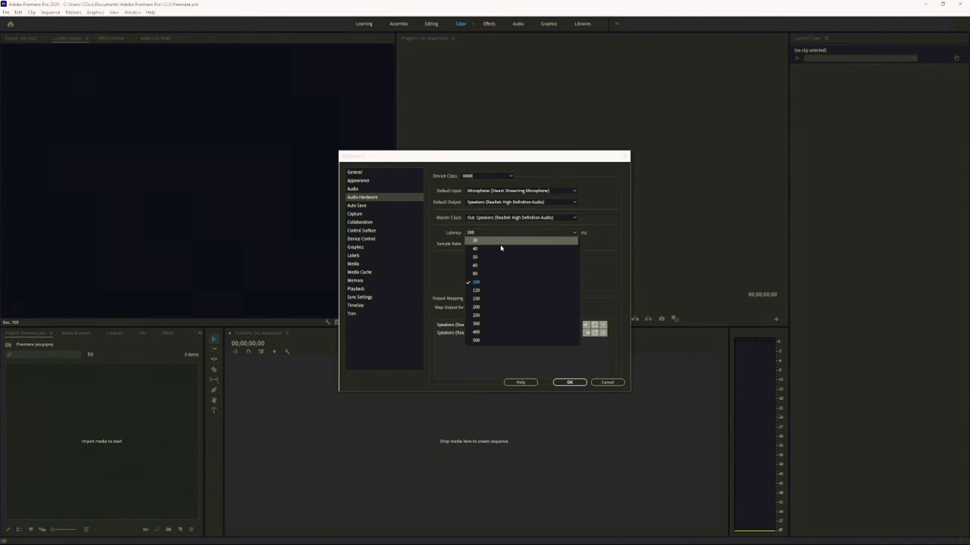
Leave the audio hardware latency at 100 ms and close Preferences.
{"action": "key", "text": "Escape"}
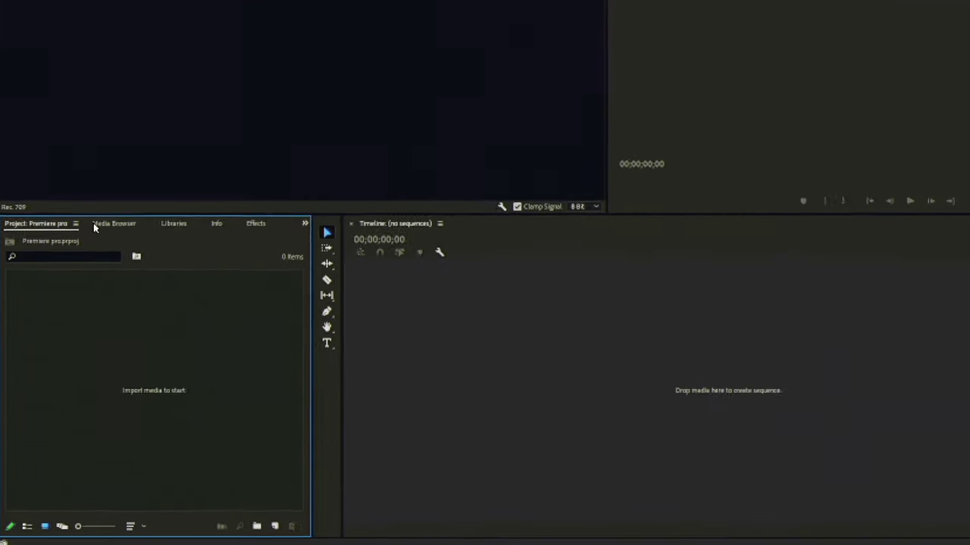
Import the FAMILY TRIP folder from the Media Browser and select all its clips.
{"action": "left_click", "coordinate": [75, 334]}
{"action": "right_click", "coordinate": [167, 459]}
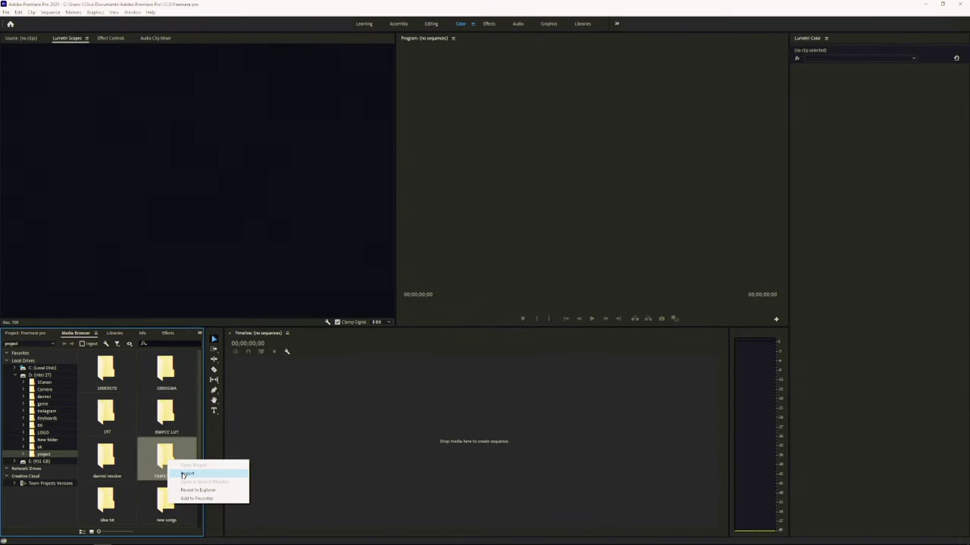
{"action": "left_click", "coordinate": [184, 474]}
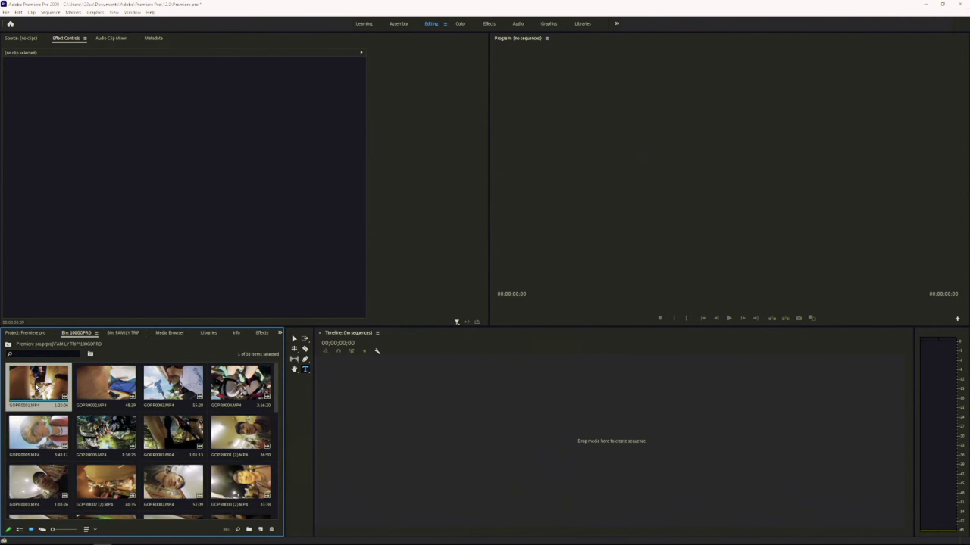
{"action": "key", "text": "ctrl+a"}
Build the GOPR0014 sequence from all clips and save its settings as a custom preset.
{"action": "left_click_drag", "start_coordinate": [567, 429], "coordinate": [567, 429]}
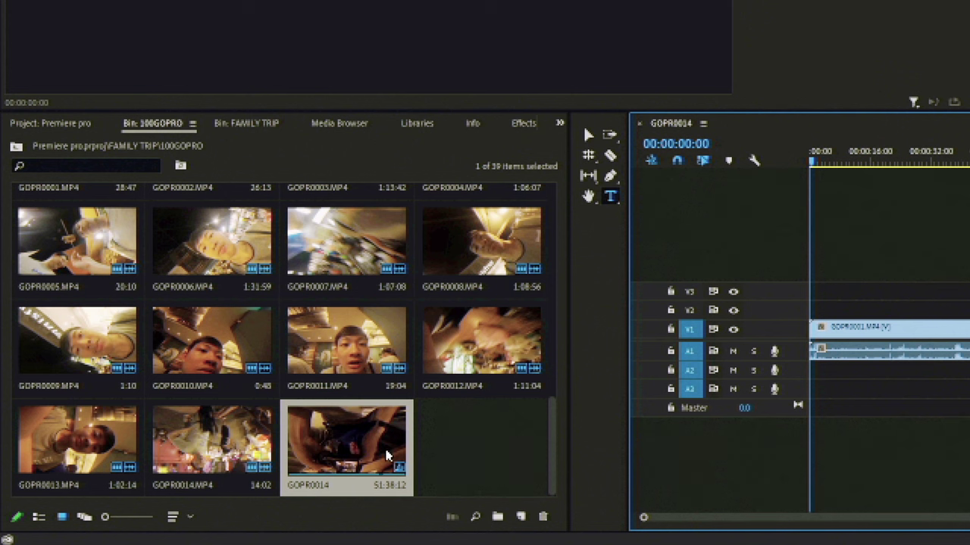
{"action": "left_click", "coordinate": [521, 517]}
{"action": "left_click", "coordinate": [547, 333]}
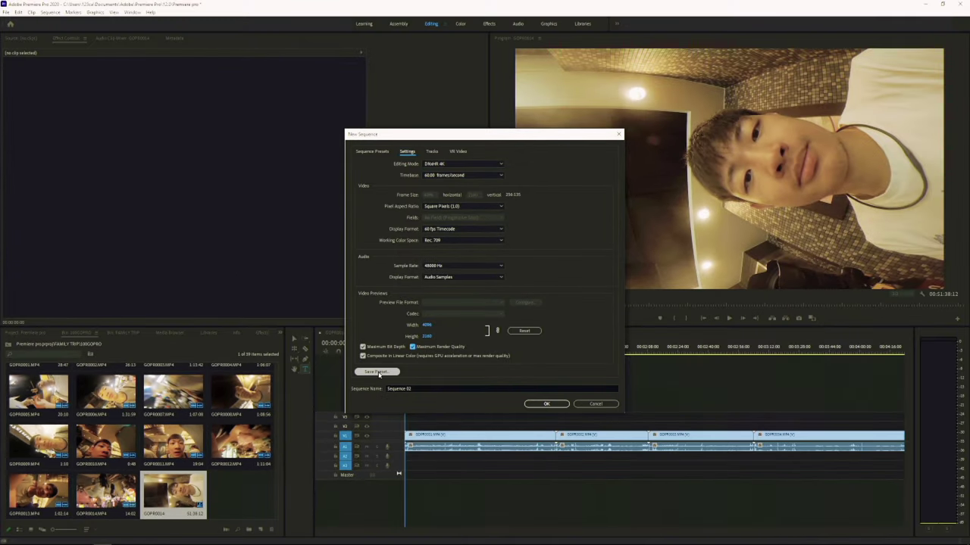
{"action": "left_click", "coordinate": [379, 373]}
{"action": "key", "text": "Return"}
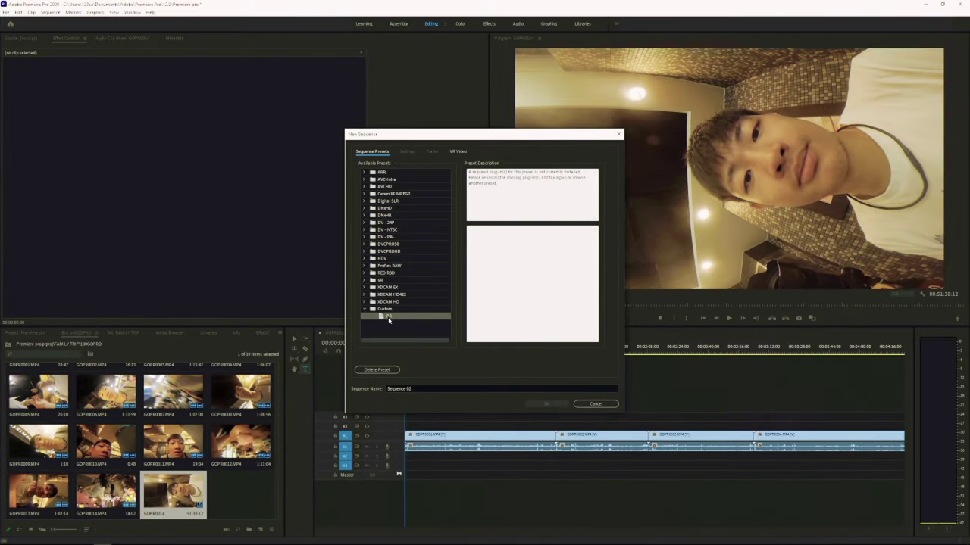
{"action": "key", "text": "Escape"}
{"action": "left_click_drag", "start_coordinate": [495, 531], "coordinate": [720, 530]}
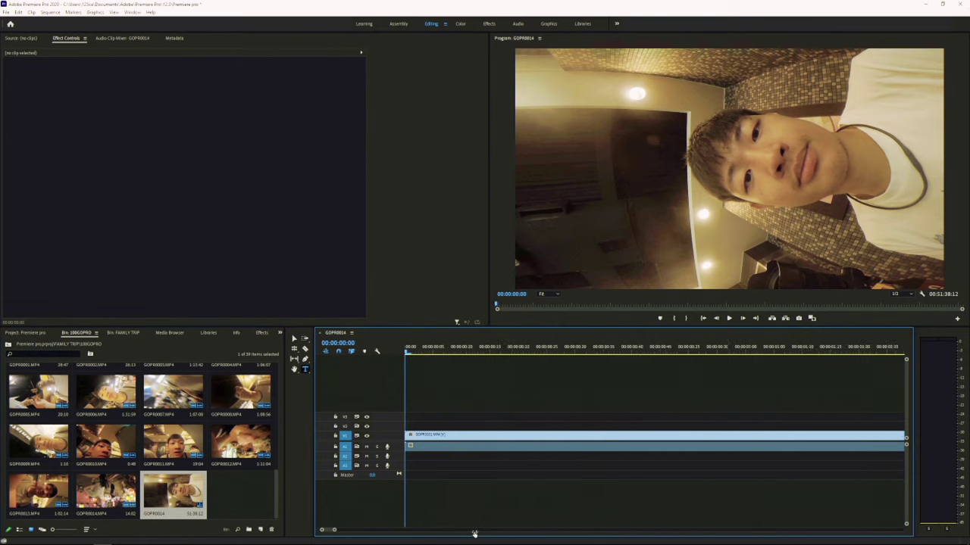
{"action": "left_click", "coordinate": [450, 352]}
{"action": "left_click_drag", "start_coordinate": [450, 353], "coordinate": [467, 352]}
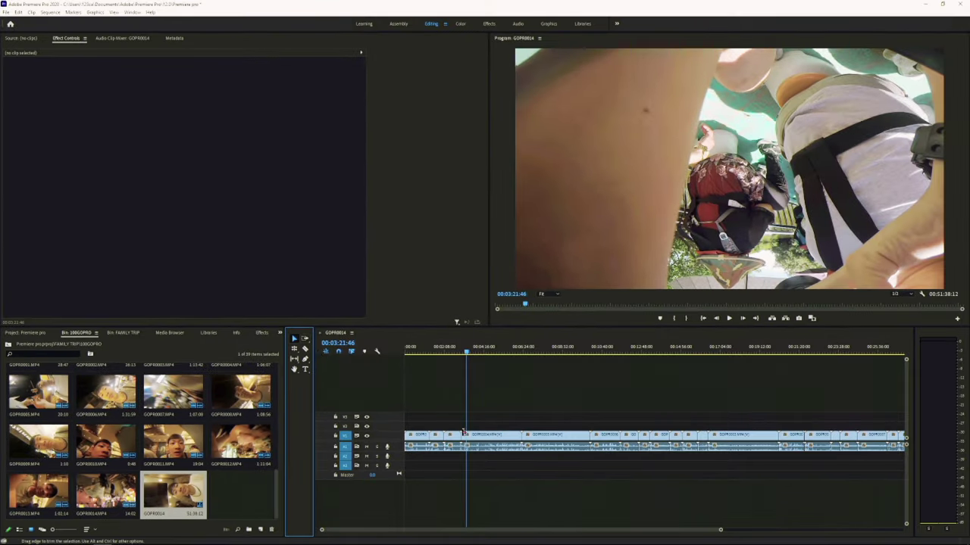
Cut an unwanted section out of GOPR0005 using Razor and Track Select Forward, ripple-deleting it.
{"action": "left_click", "coordinate": [463, 432]}
{"action": "left_click", "coordinate": [548, 444]}
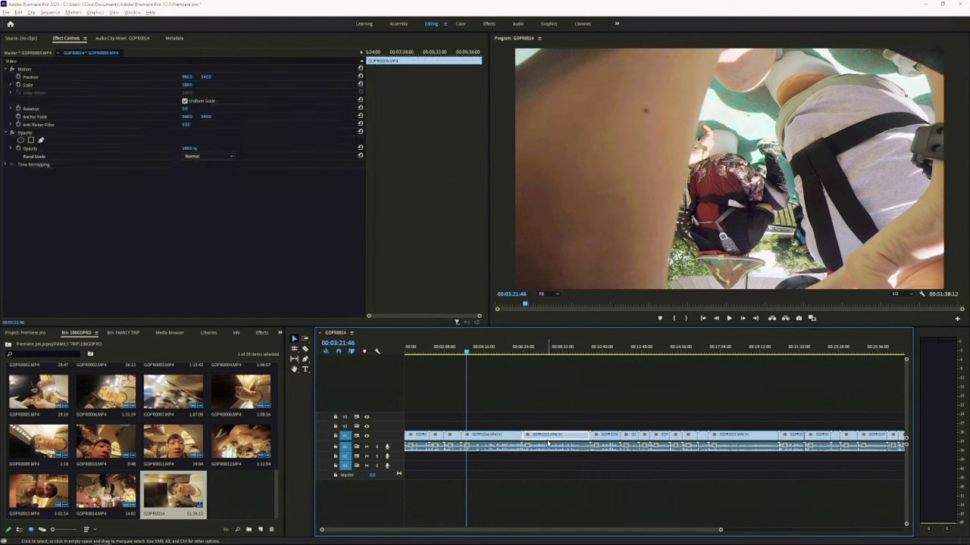
{"action": "left_click", "coordinate": [305, 348]}
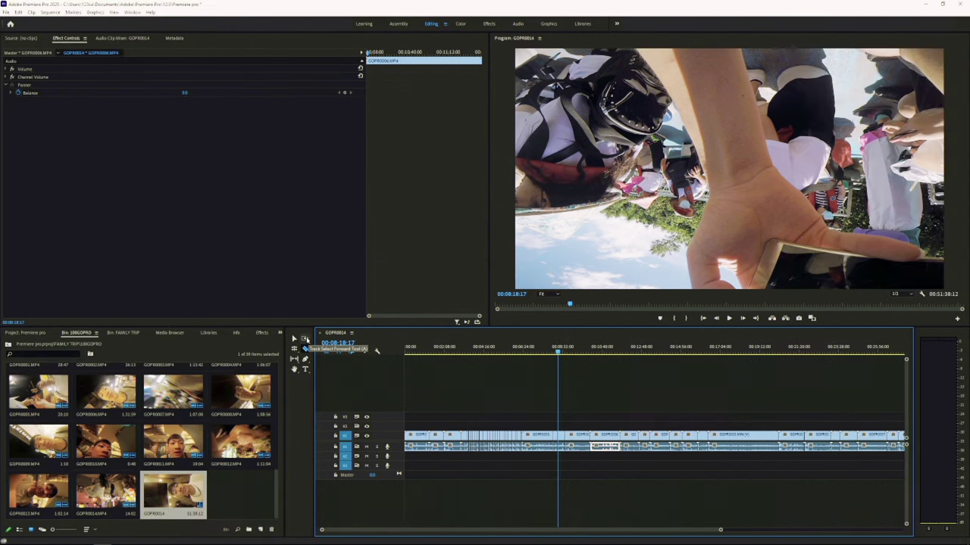
{"action": "left_click", "coordinate": [305, 339]}
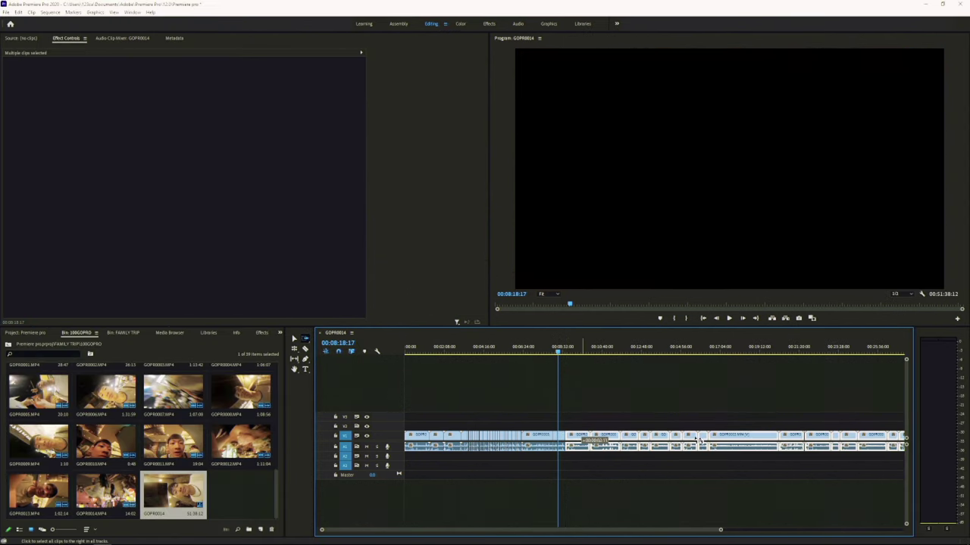
{"action": "left_click_drag", "start_coordinate": [596, 439], "coordinate": [680, 440]}
{"action": "key", "text": "v"}
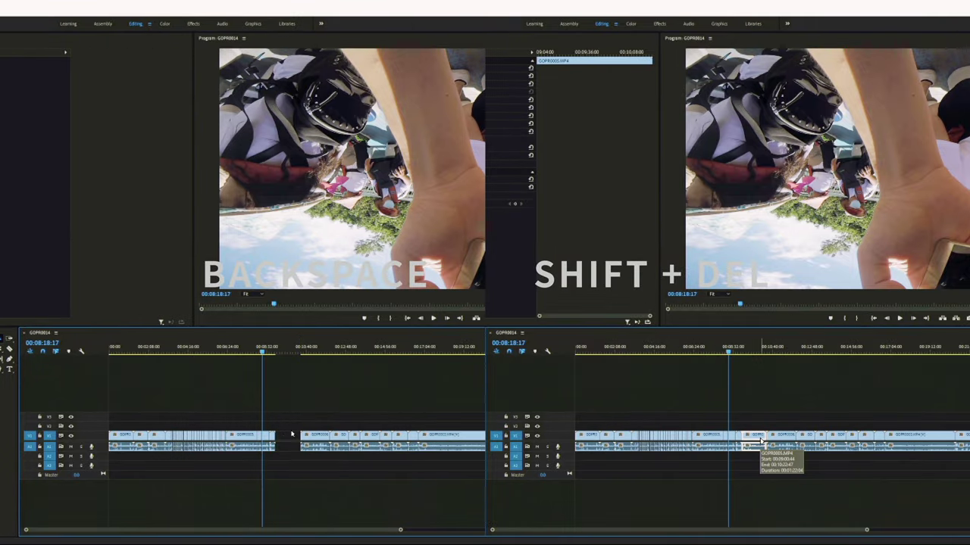
{"action": "key", "text": "shift+Delete"}
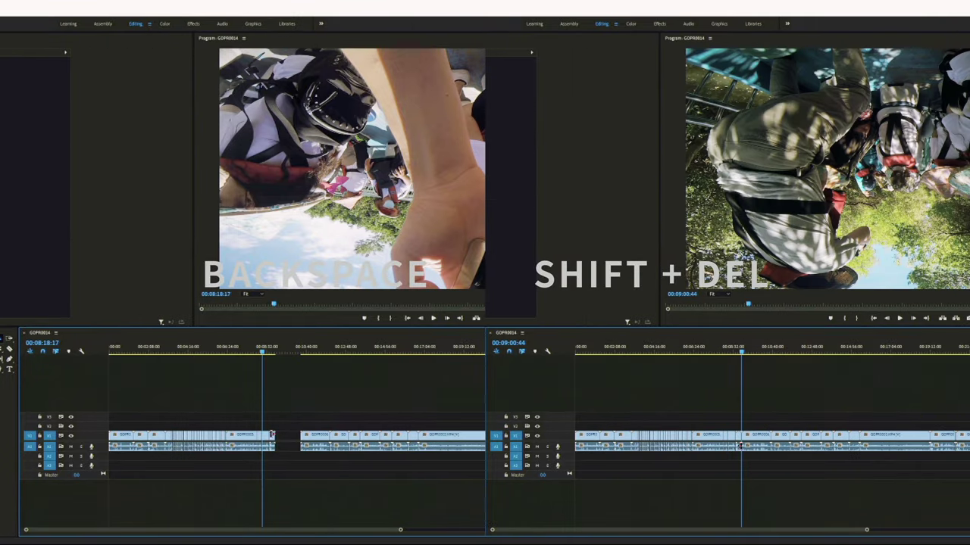
Set the GOPR0005 clip to 500% speed with audio pitch maintained, then delete the leftover gap.
{"action": "left_click", "coordinate": [297, 443]}
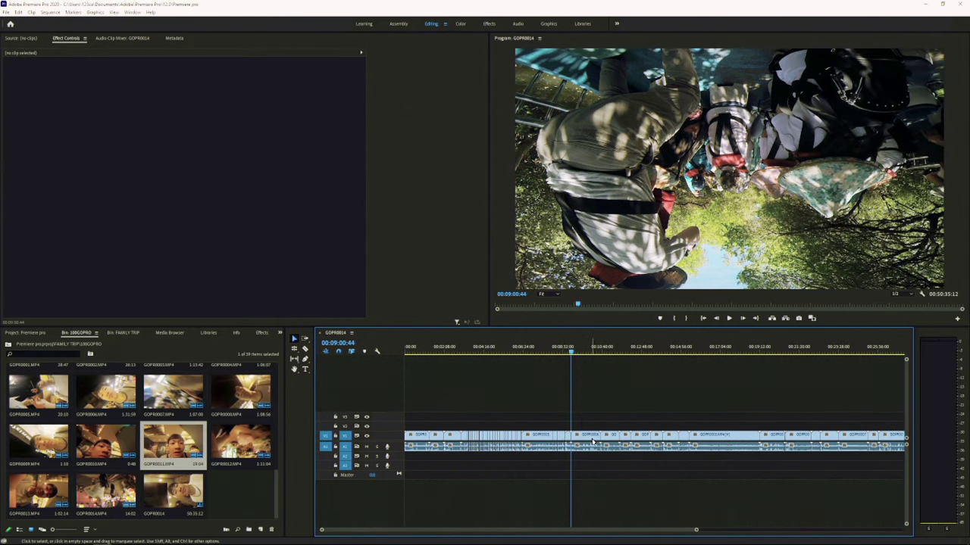
{"action": "right_click", "coordinate": [593, 443]}
{"action": "left_click", "coordinate": [624, 254]}
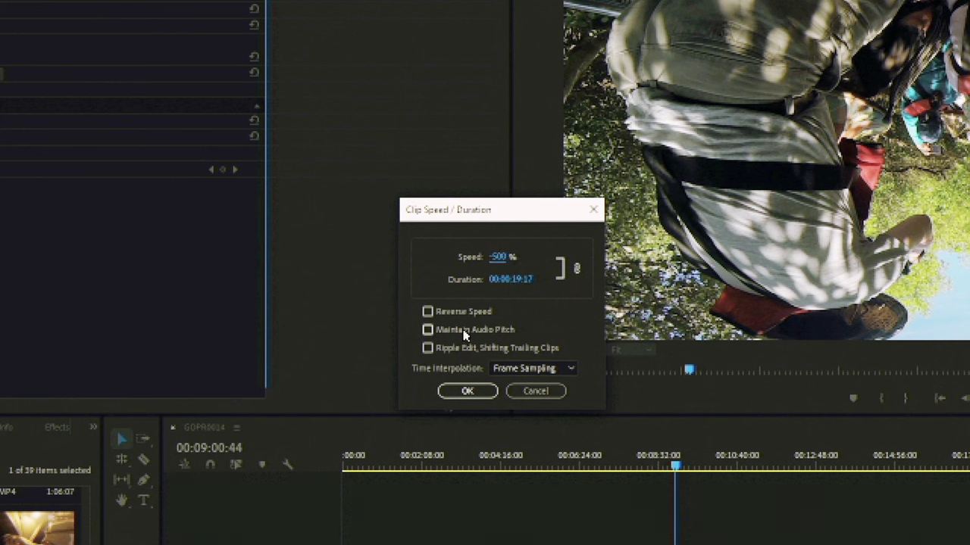
{"action": "left_click", "coordinate": [462, 392]}
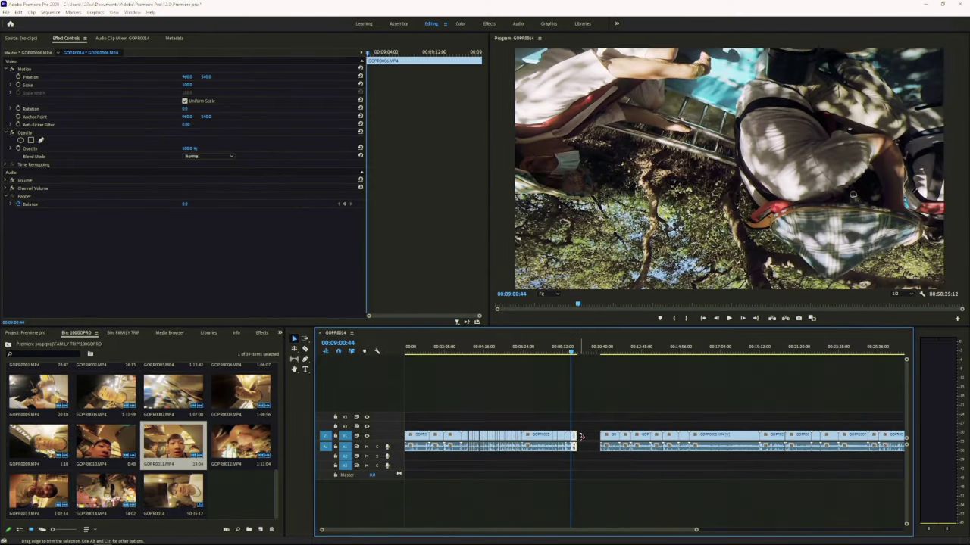
{"action": "left_click", "coordinate": [581, 437]}
{"action": "key", "text": "Delete"}
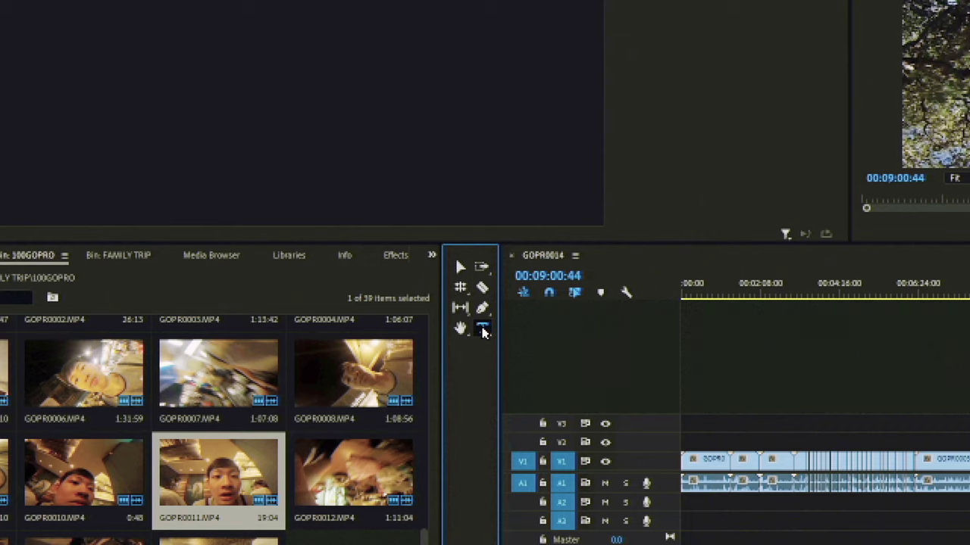
{"action": "left_click", "coordinate": [306, 369]}
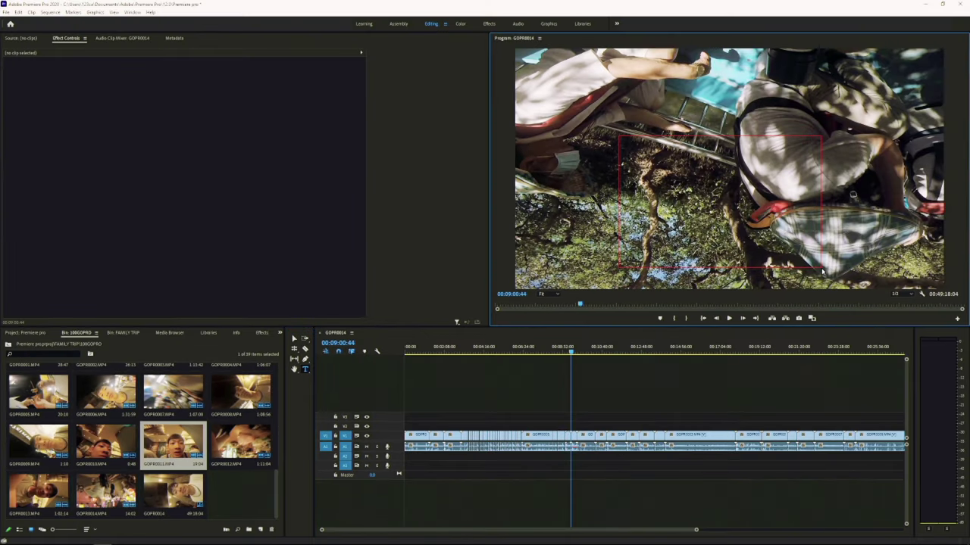
Add a text title over the frame and give GOPR0006 the Lighter Color blend mode.
{"action": "left_click_drag", "start_coordinate": [822, 271], "coordinate": [824, 271]}
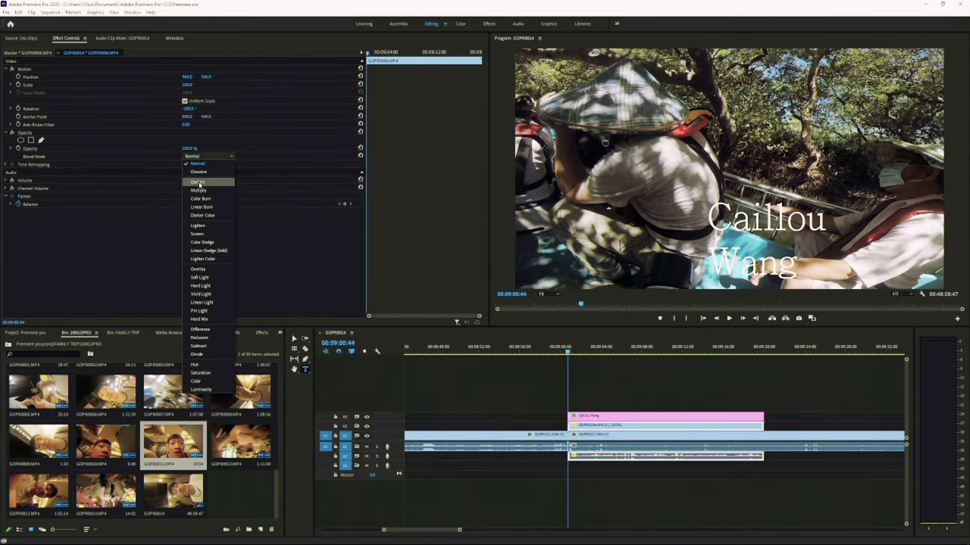
{"action": "left_click", "coordinate": [612, 415]}
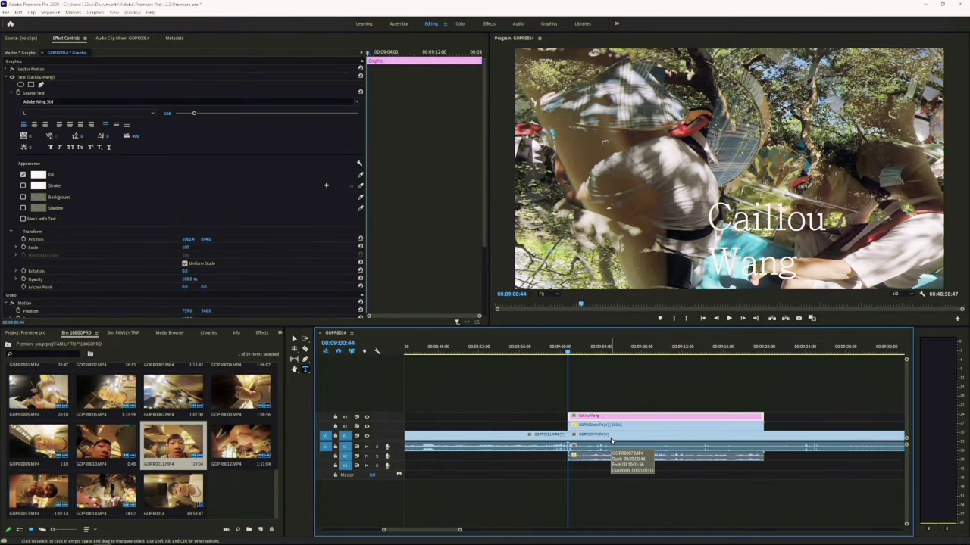
{"action": "left_click", "coordinate": [613, 428]}
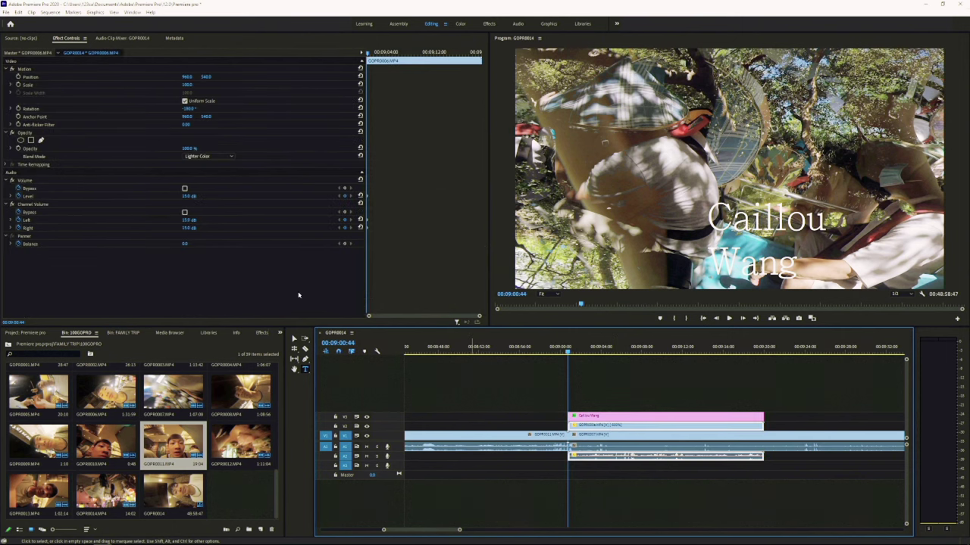
{"action": "left_click", "coordinate": [21, 69]}
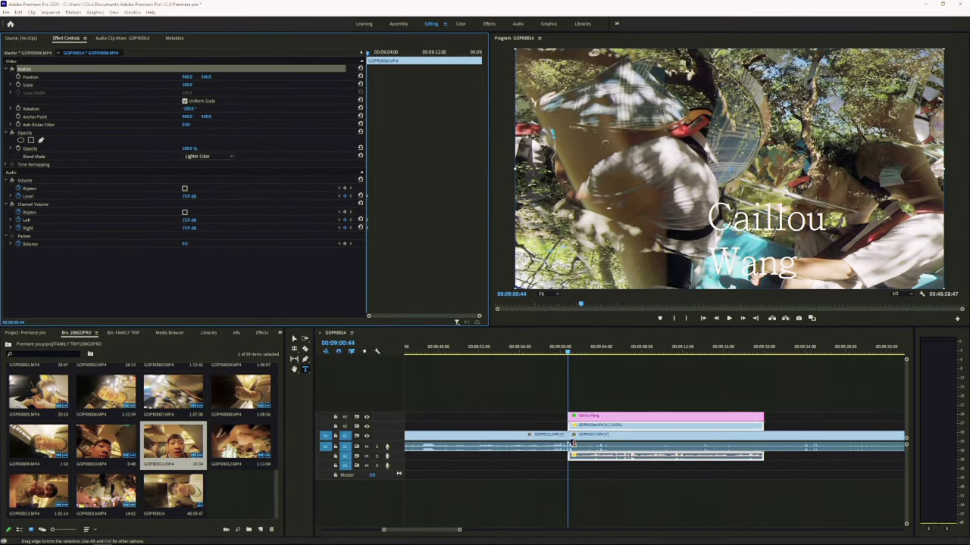
{"action": "left_click", "coordinate": [577, 440]}
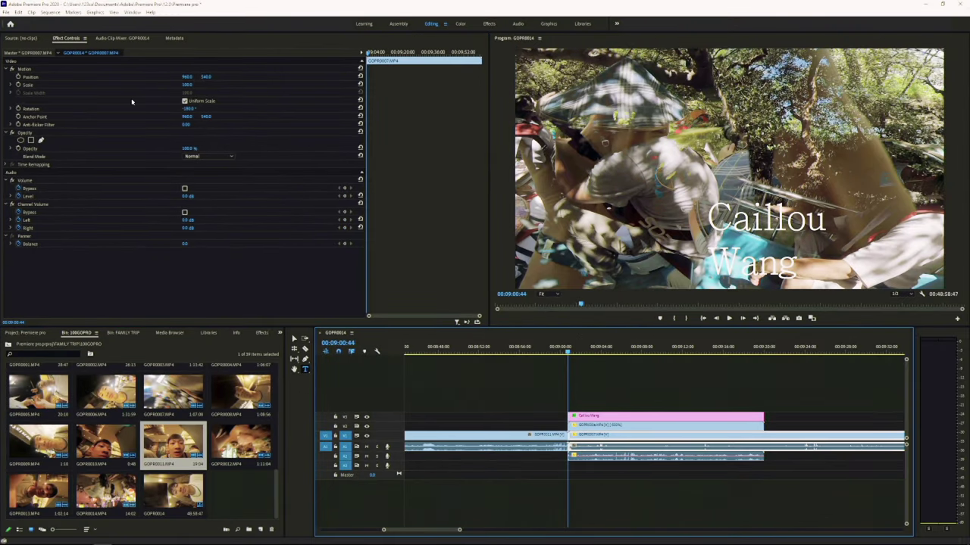
Apply Warp Stabilizer, Noise and Crop to GOPR0007 and set playback resolution to 1/4.
{"action": "left_click", "coordinate": [261, 332]}
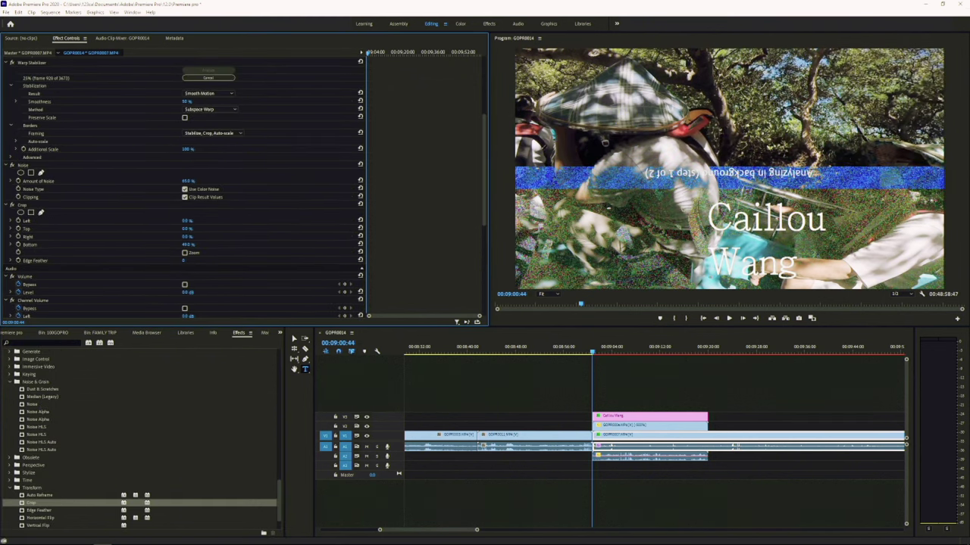
{"action": "left_click", "coordinate": [898, 295]}
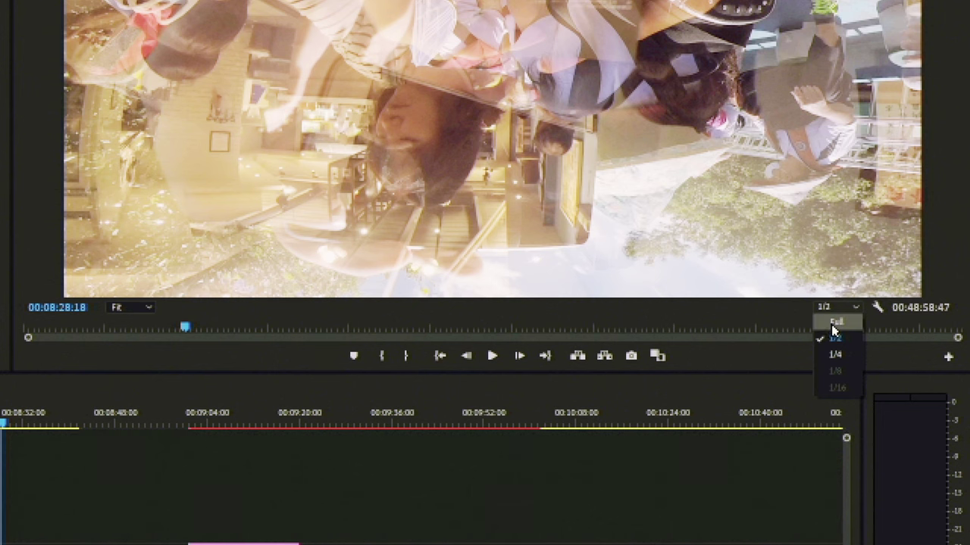
{"action": "left_click", "coordinate": [834, 326]}
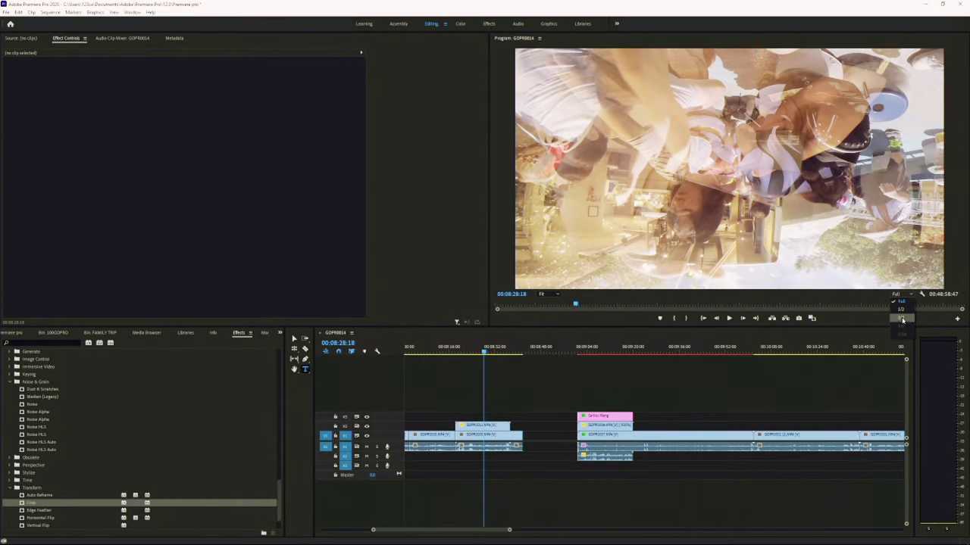
{"action": "left_click", "coordinate": [901, 319]}
{"action": "left_click", "coordinate": [900, 296]}
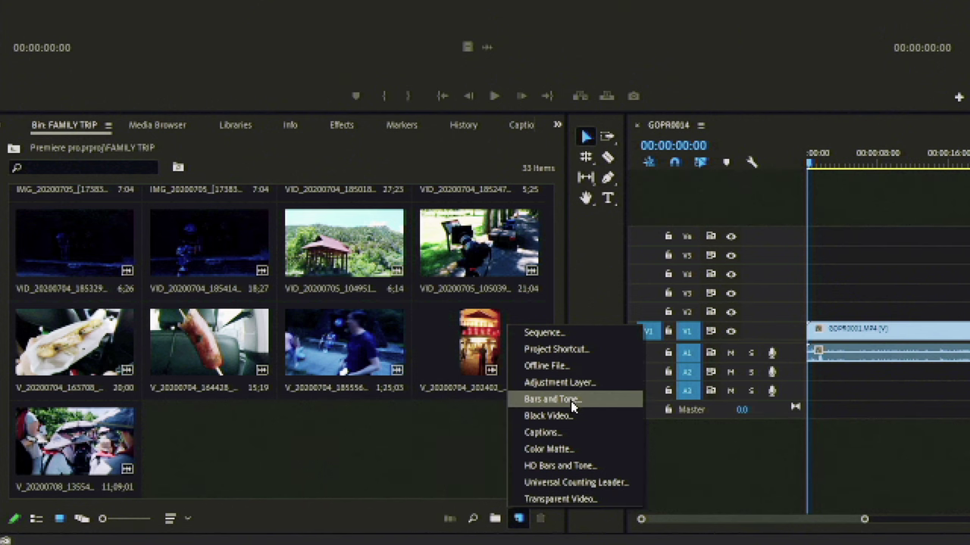
Place open captions at the sequence start and add a full-length adjustment layer for Lumetri Color.
{"action": "left_click", "coordinate": [574, 432]}
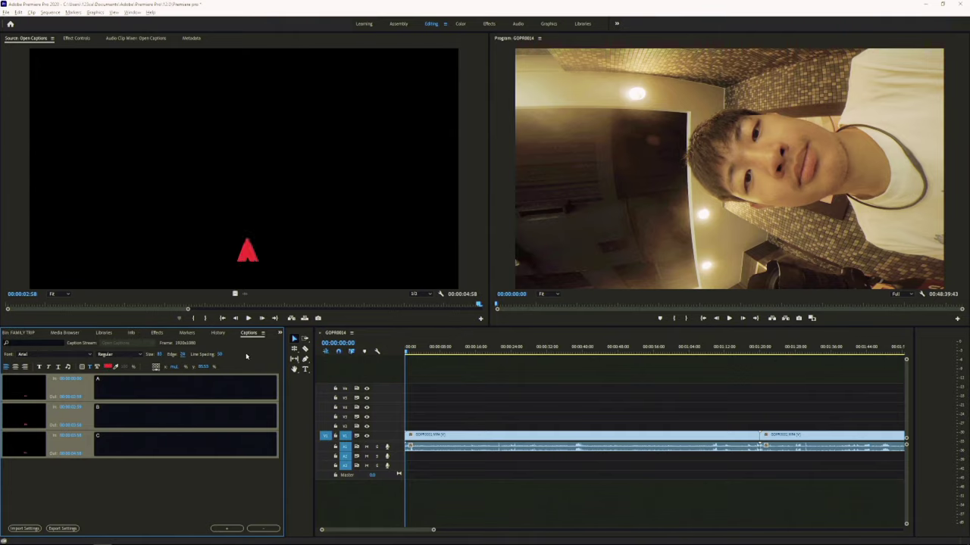
{"action": "left_click_drag", "start_coordinate": [296, 453], "coordinate": [415, 428]}
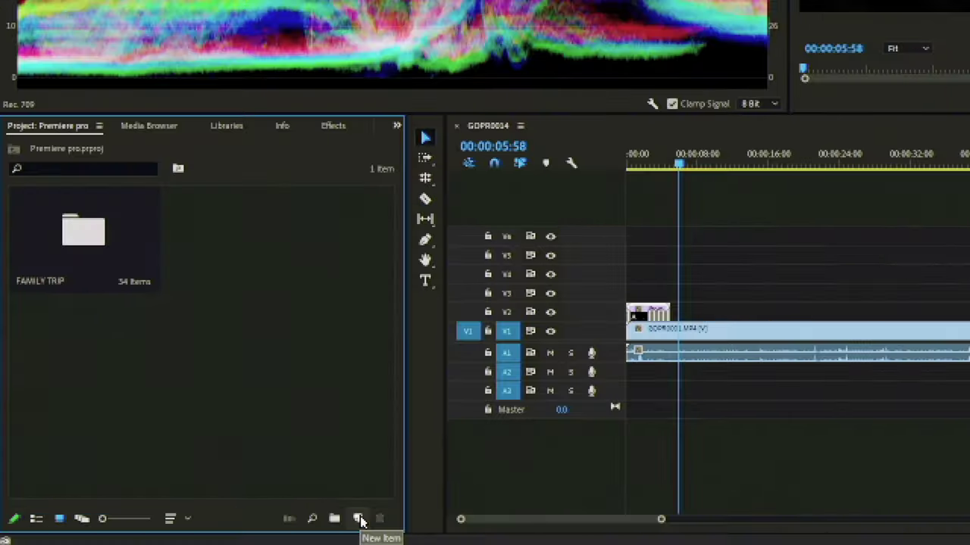
{"action": "left_click", "coordinate": [358, 519]}
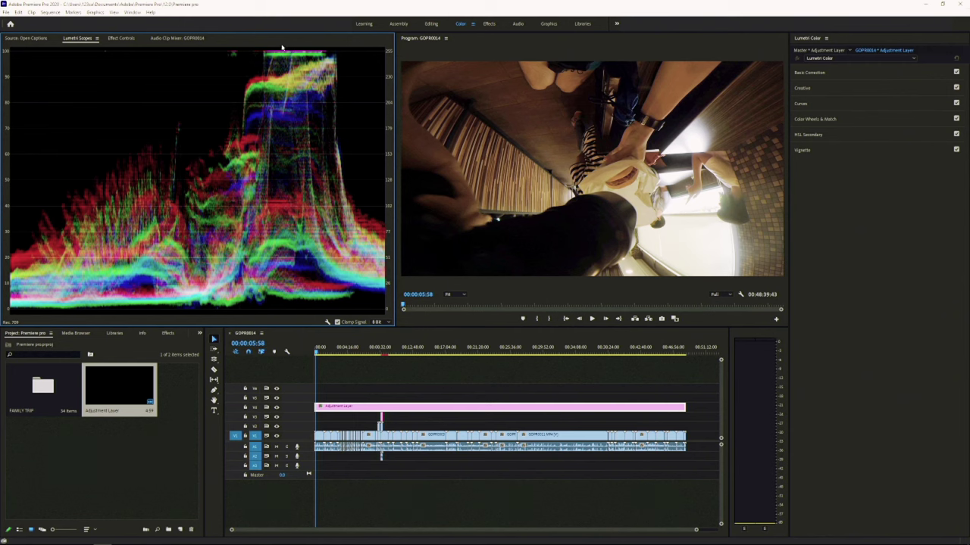
Adjust white balance, tone, exposure and saturation, and darken the corners with a vignette.
{"action": "left_click", "coordinate": [809, 72]}
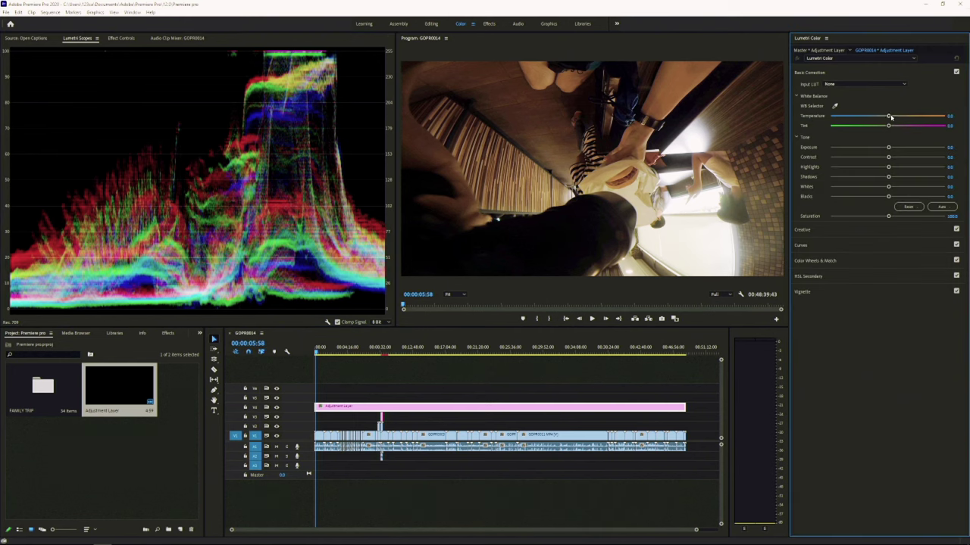
{"action": "mouse_move", "coordinate": [890, 117]}
{"action": "left_mouse_down"}
{"action": "mouse_move", "coordinate": [875, 116]}
{"action": "mouse_move", "coordinate": [903, 147]}
{"action": "left_mouse_up"}
{"action": "left_click_drag", "start_coordinate": [888, 157], "coordinate": [837, 166]}
{"action": "left_click_drag", "start_coordinate": [888, 177], "coordinate": [922, 177]}
{"action": "left_click_drag", "start_coordinate": [887, 216], "coordinate": [946, 216]}
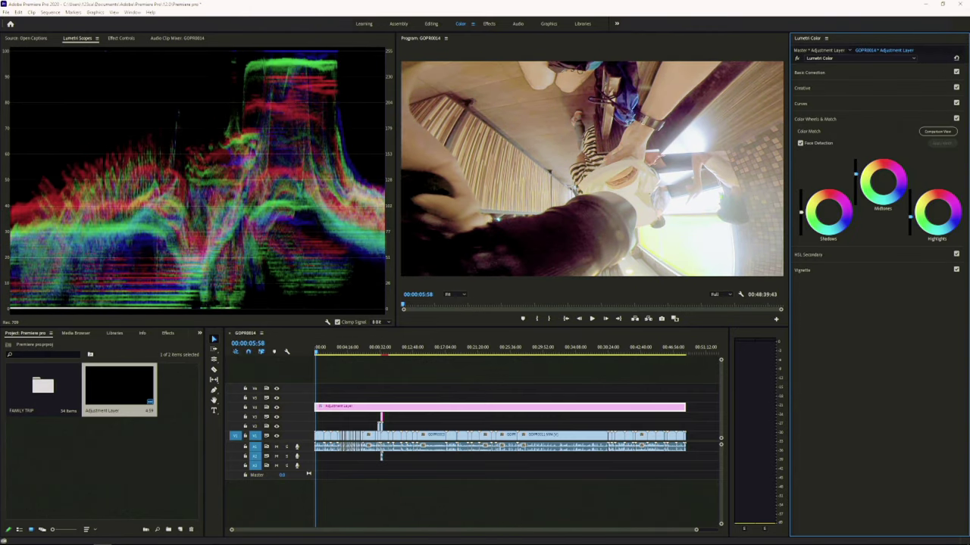
{"action": "left_click", "coordinate": [801, 270]}
{"action": "left_click_drag", "start_coordinate": [887, 161], "coordinate": [830, 161]}
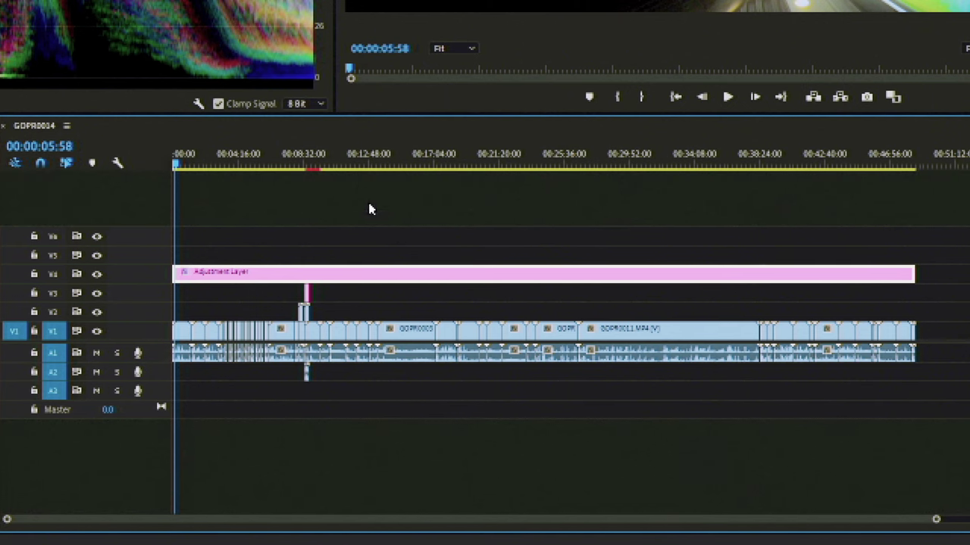
Preview the grade on later shots and export it as a .look file.
{"action": "left_click_drag", "start_coordinate": [195, 162], "coordinate": [357, 369]}
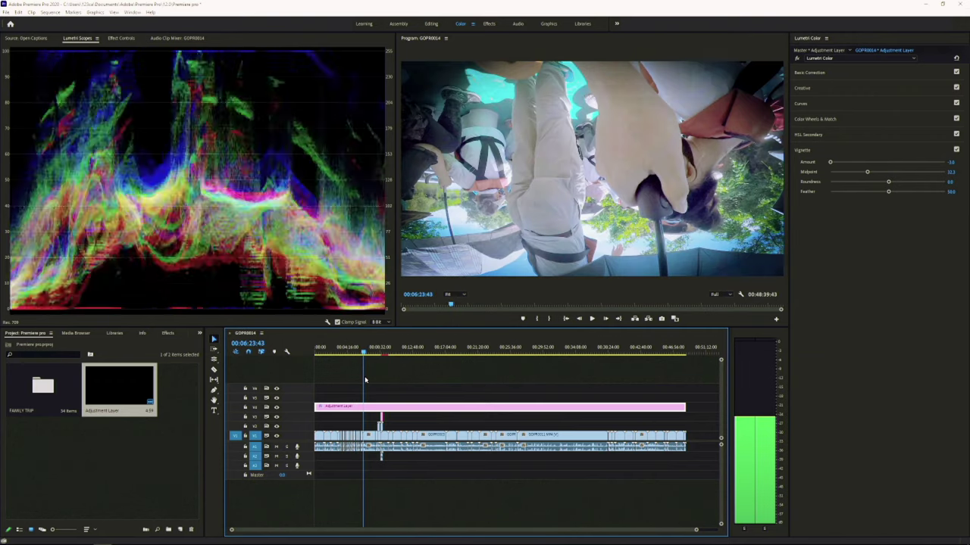
{"action": "left_click_drag", "start_coordinate": [364, 379], "coordinate": [435, 414]}
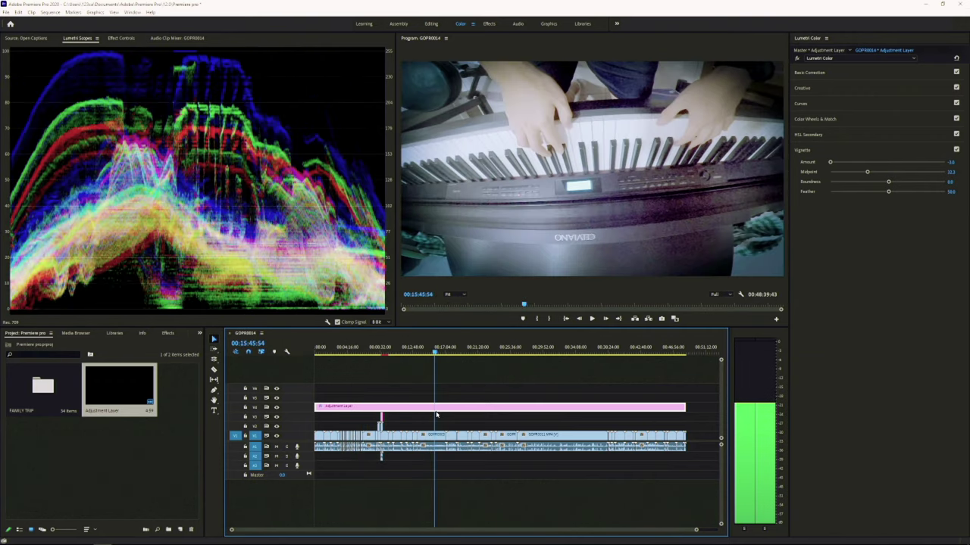
{"action": "left_click", "coordinate": [444, 439]}
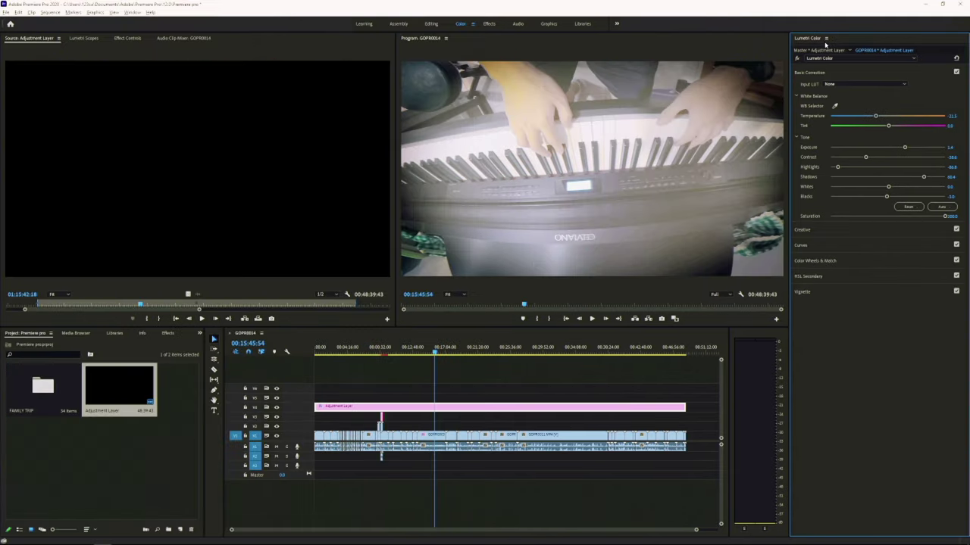
{"action": "left_click", "coordinate": [826, 40]}
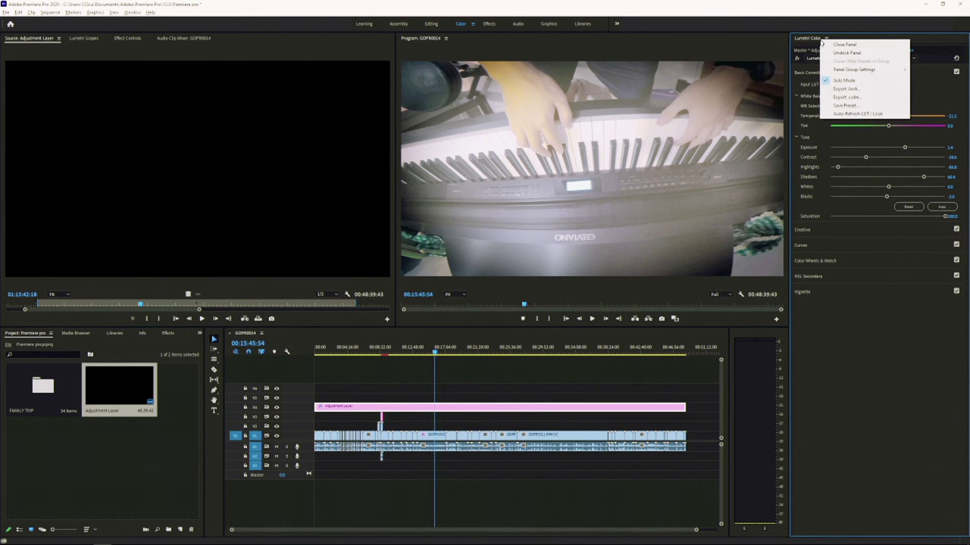
{"action": "left_click", "coordinate": [852, 88]}
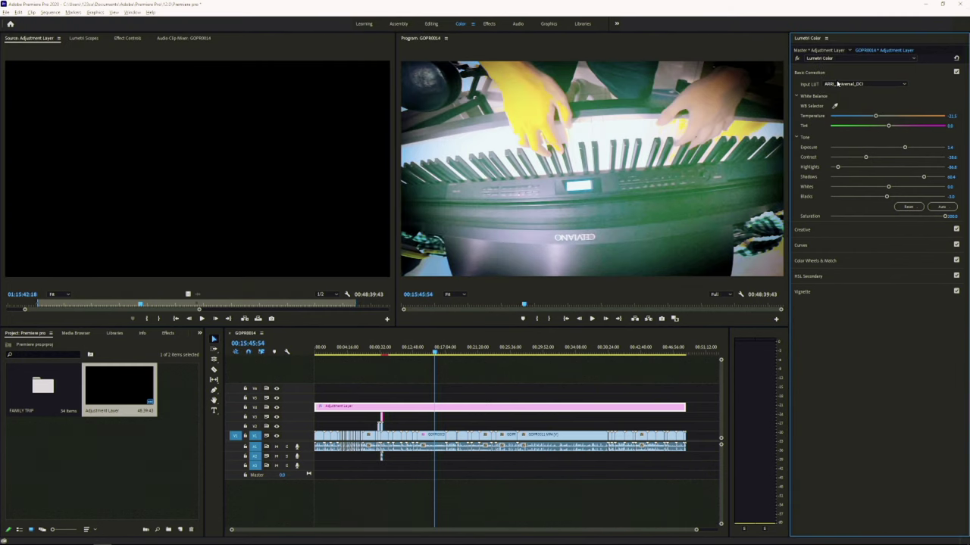
Export the sequence as H.264 'pr.mp4', CBR 150 Mbps, with a fixed key frame distance.
{"action": "mouse_move", "coordinate": [71, 249]}
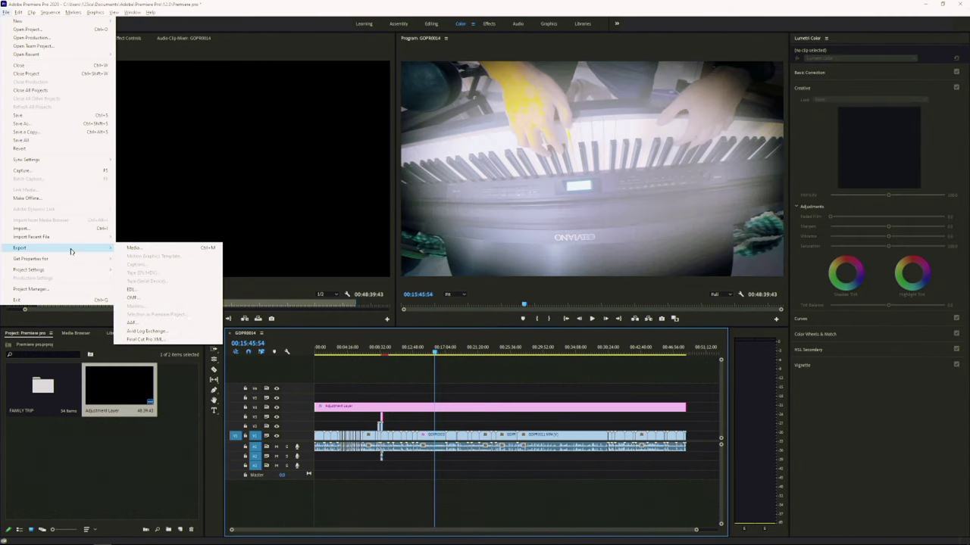
{"action": "left_click", "coordinate": [132, 248]}
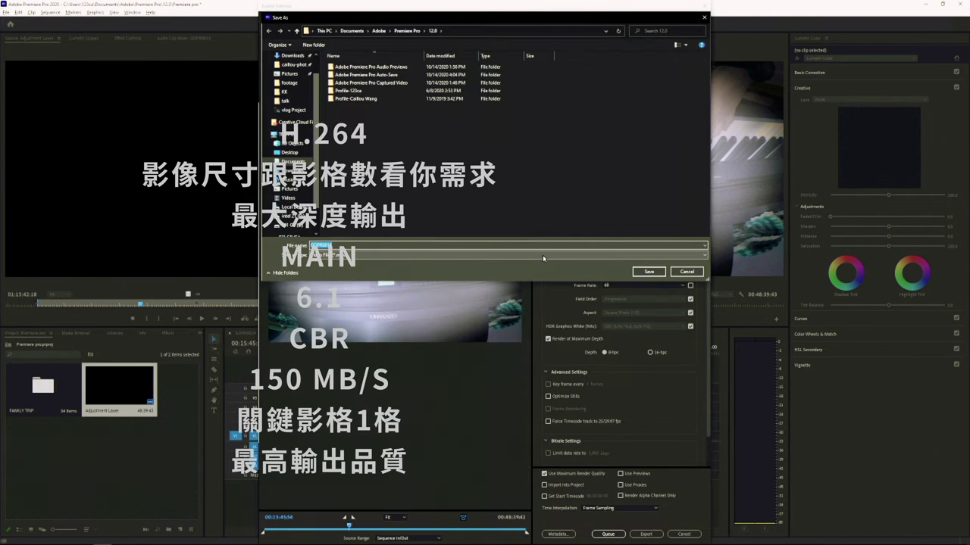
{"action": "type", "text": "pr"}
{"action": "key", "text": "Return"}
{"action": "scroll", "coordinate": [575, 309], "scroll_direction": "down", "scroll_amount": 5}
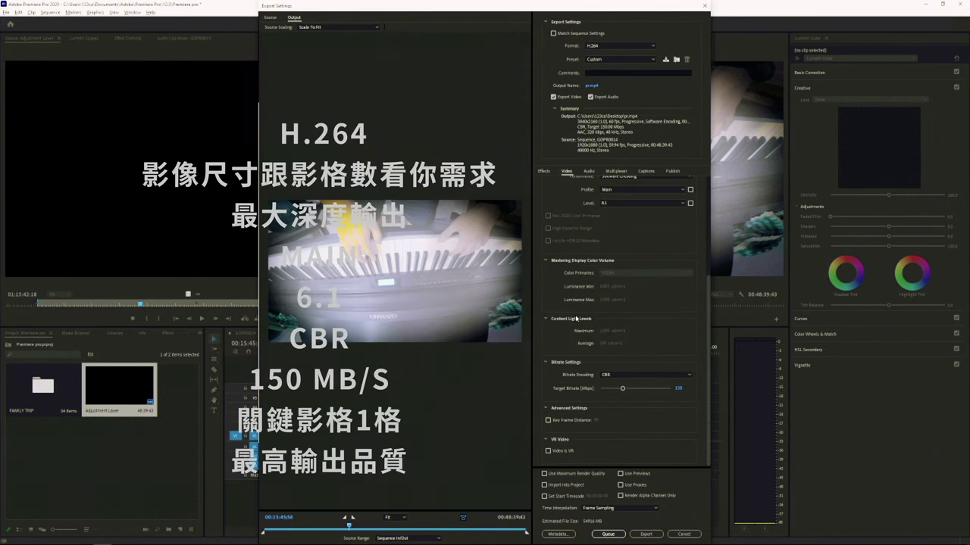
{"action": "left_click", "coordinate": [548, 420]}
{"action": "left_click", "coordinate": [646, 534]}
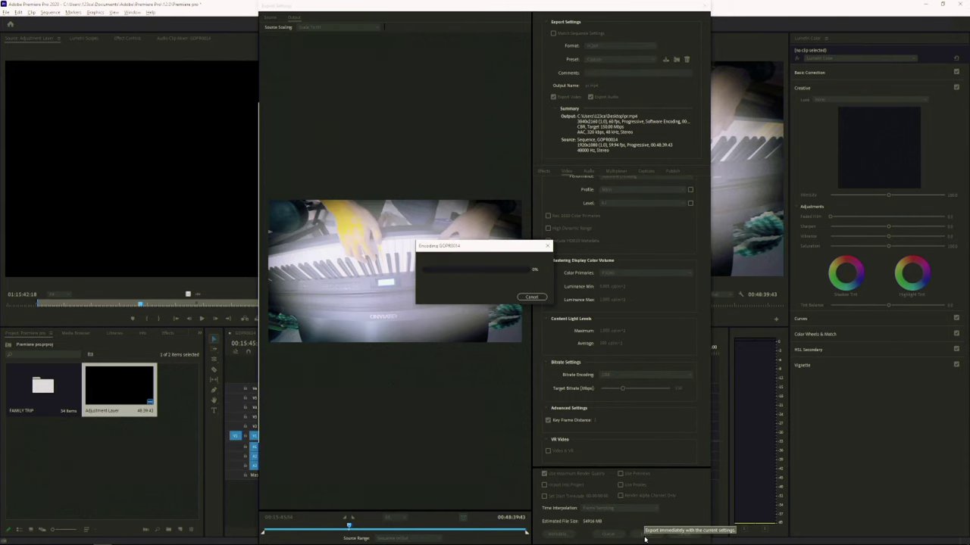